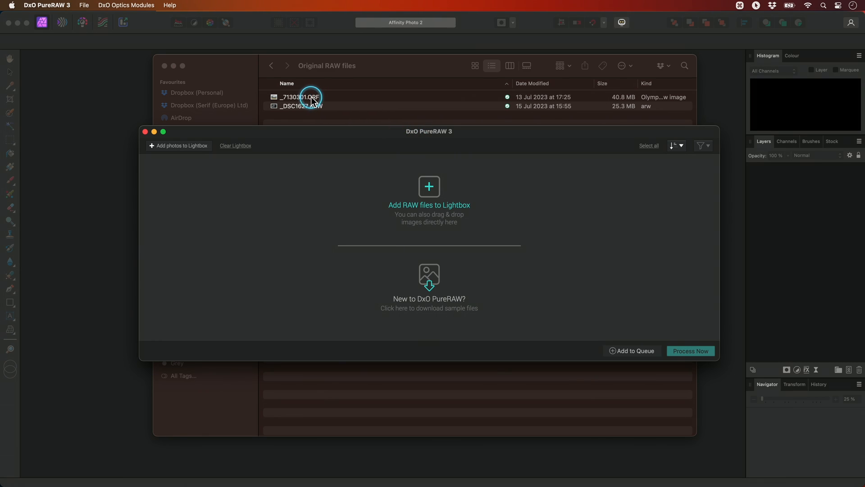
Step: Drag _7130301.ORF from Finder onto the DxO PureRAW 3 lightbox drop zone
left_click_drag(312, 99, 464, 234)
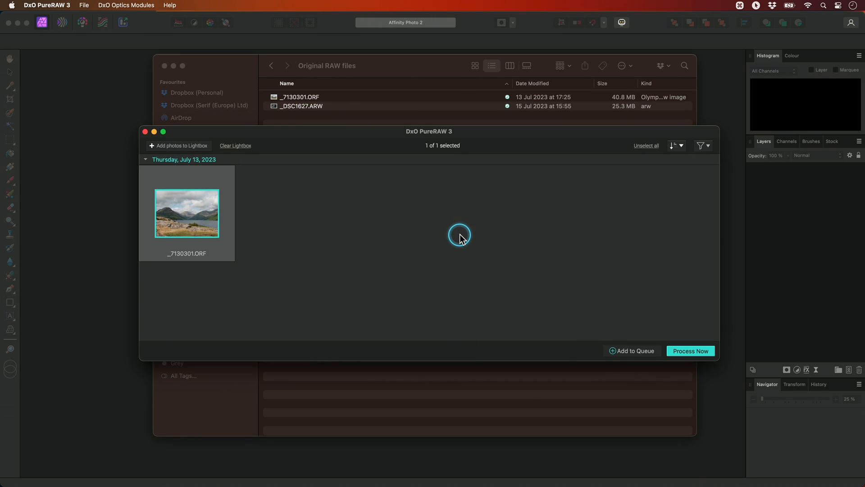
Step: Bring up Process file(s) for the photo and leave Lens softness correction switched off
right_click(202, 211)
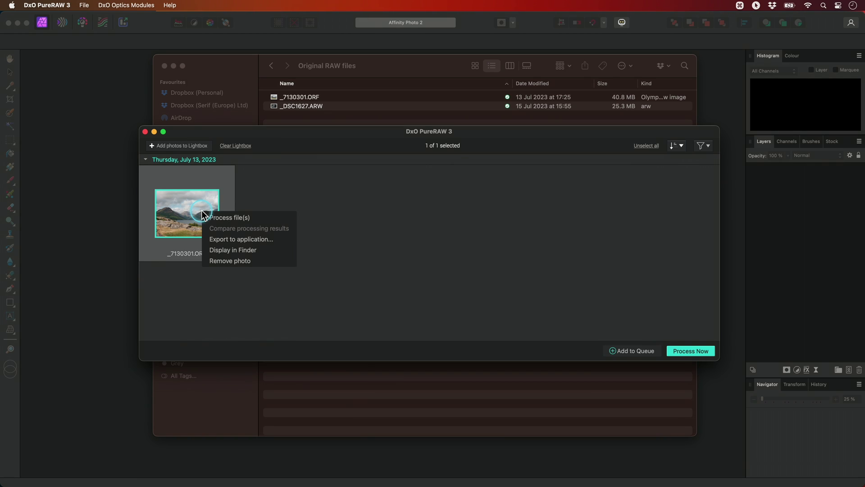
left_click(255, 217)
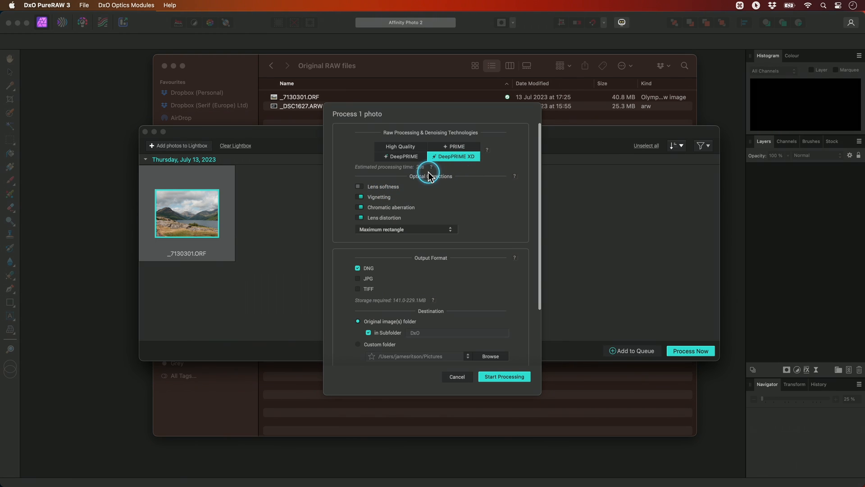
left_click(359, 188)
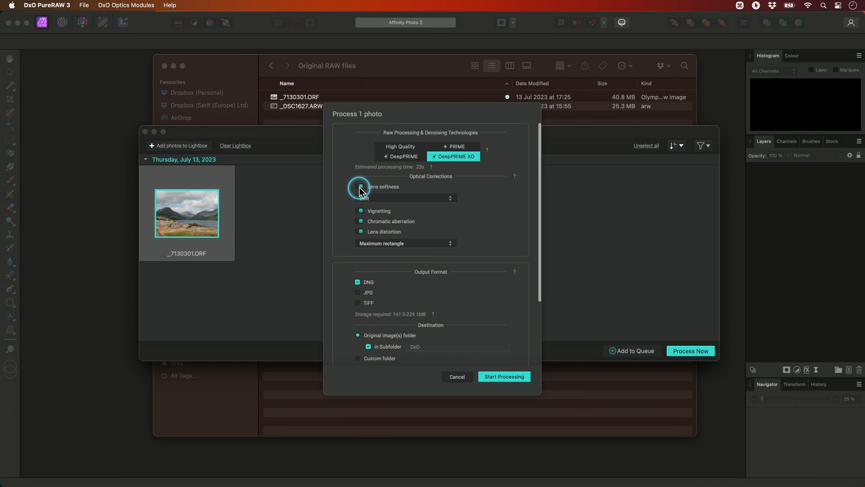
left_click(385, 198)
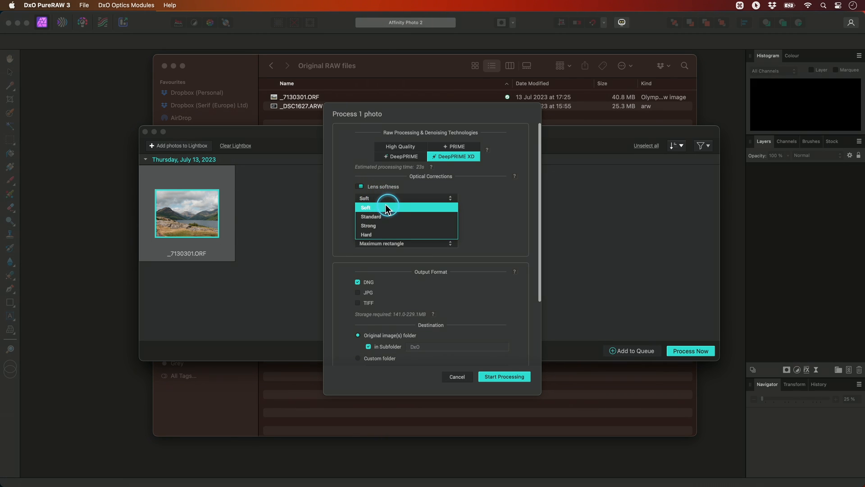
left_click(386, 203)
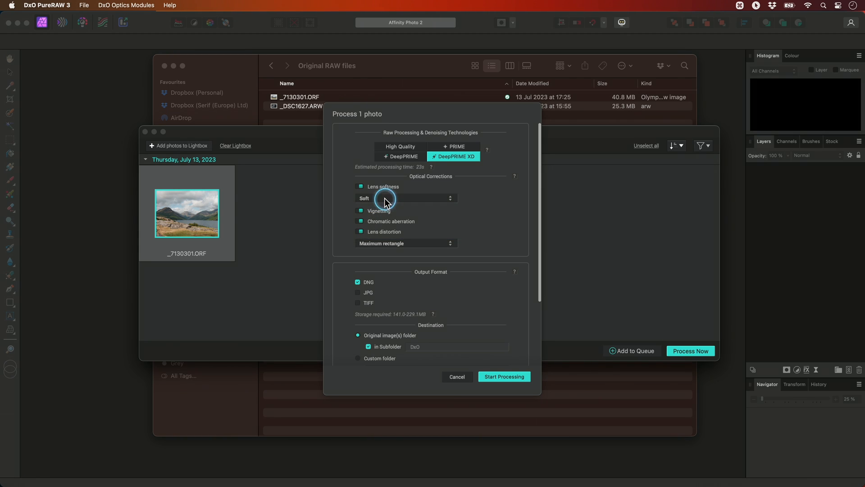
left_click(359, 186)
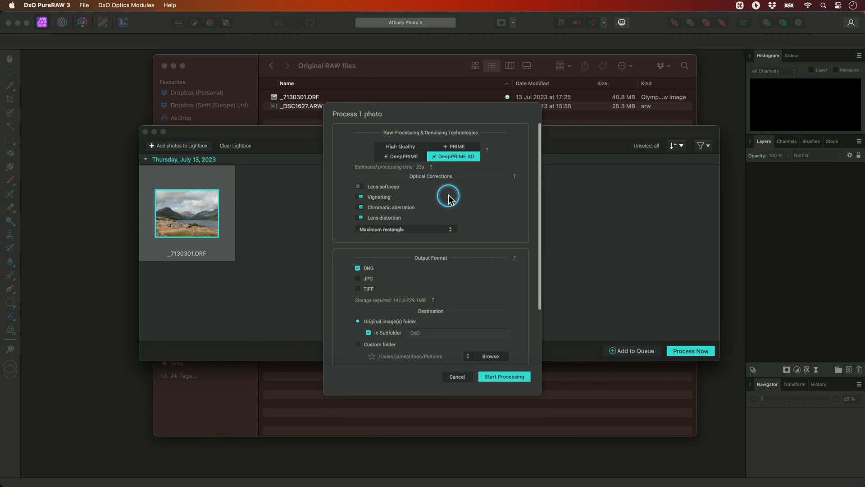
Step: Keep the Maximum rectangle crop and start processing with export to Affinity Photo 2
left_click(425, 230)
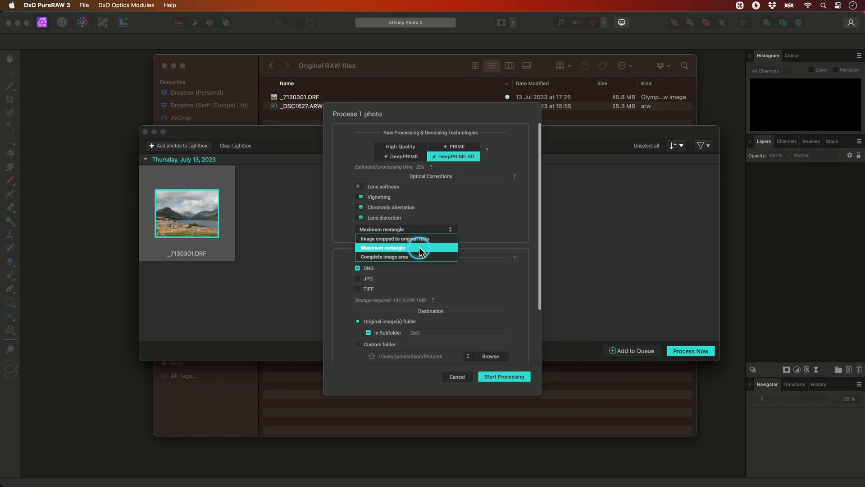
left_click(420, 249)
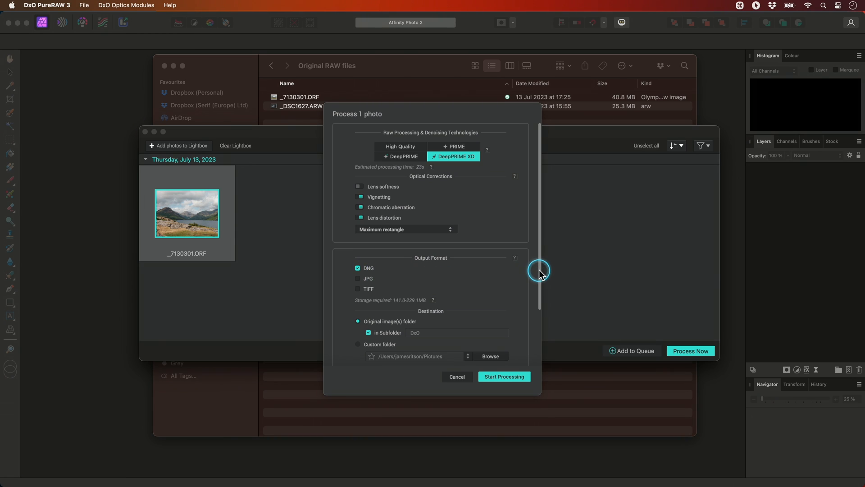
left_click_drag(539, 263, 539, 335)
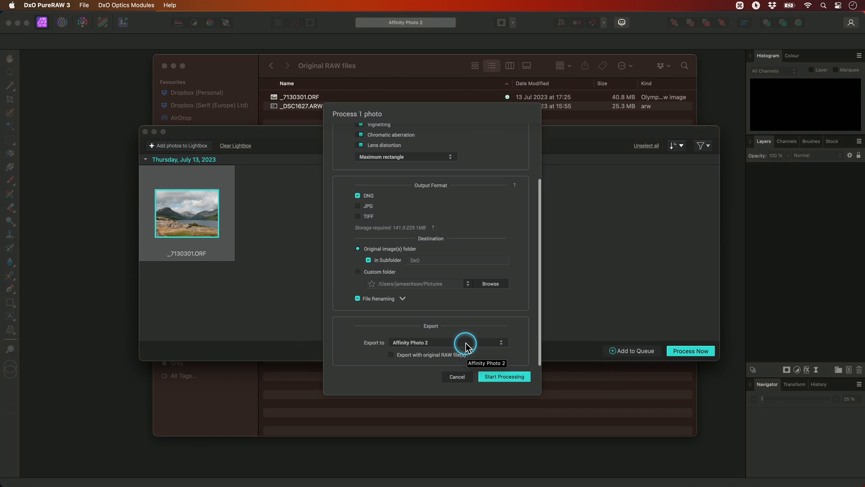
left_click(491, 379)
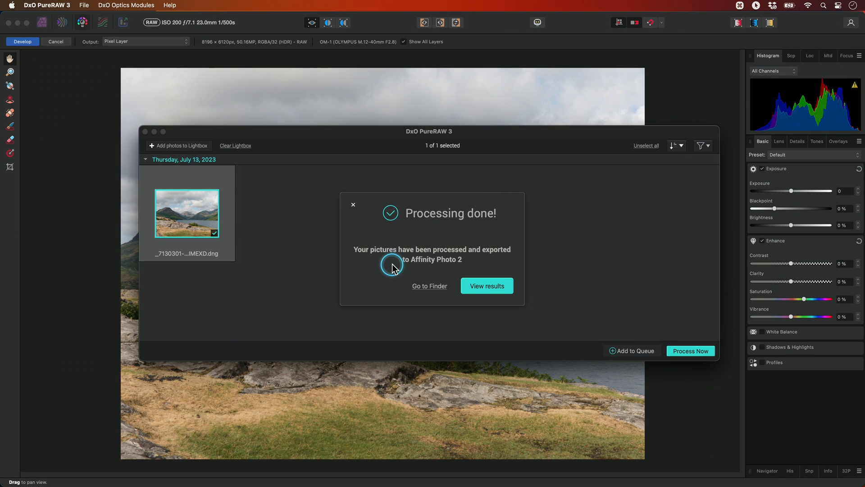
Step: Dismiss the Processing done notice and tip, then bring Affinity Photo 2 forward
left_click(353, 205)
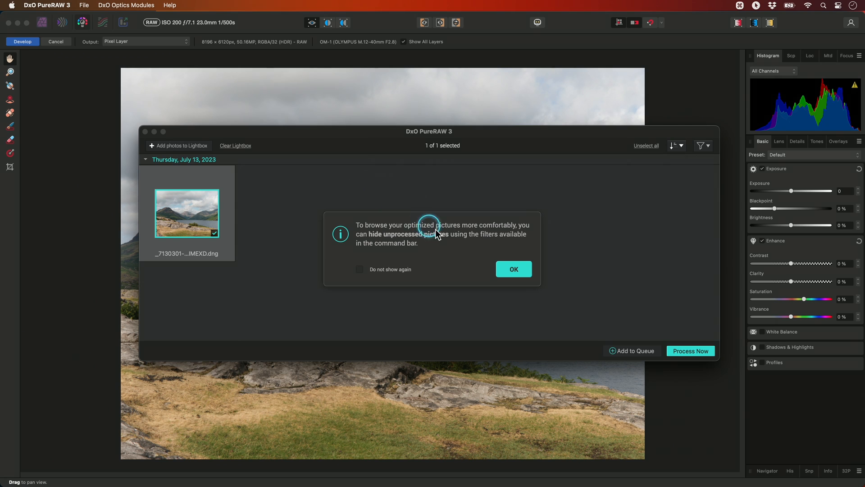
left_click(514, 271)
left_click(504, 119)
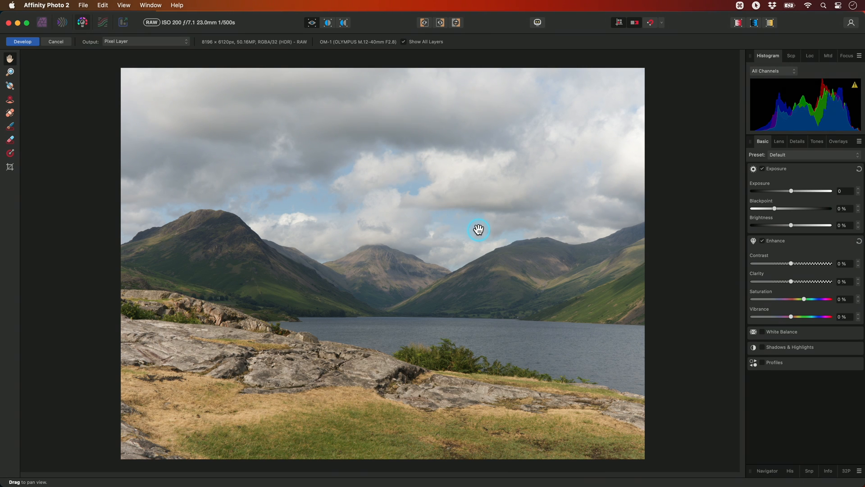
Step: In the Lens settings, switch off Lens Correction, Chromatic Aberration Reduction and Remove Lens Vignette
left_click(779, 142)
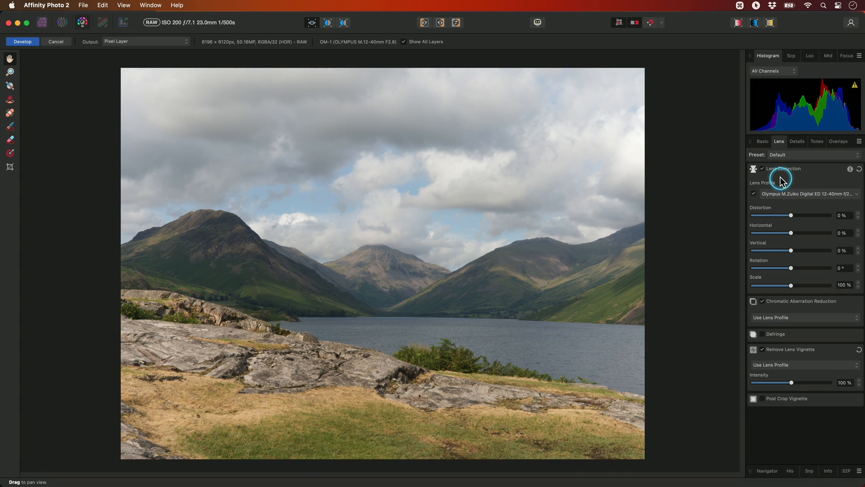
left_click(763, 169)
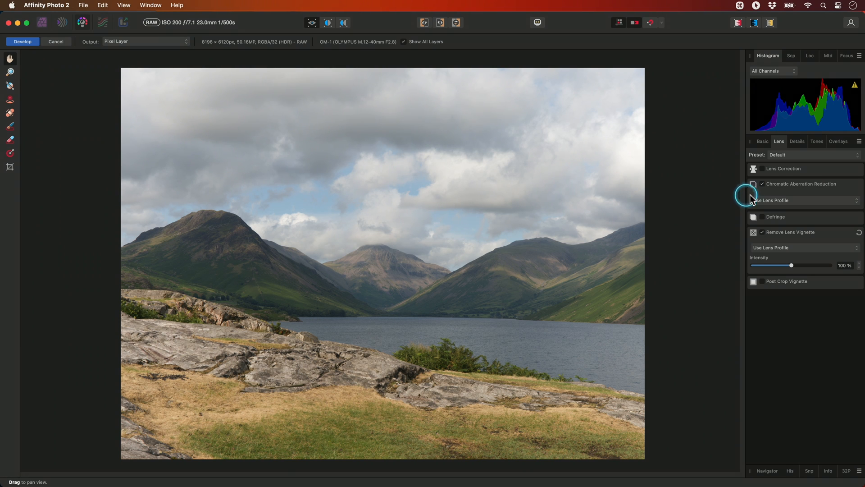
left_click(781, 188)
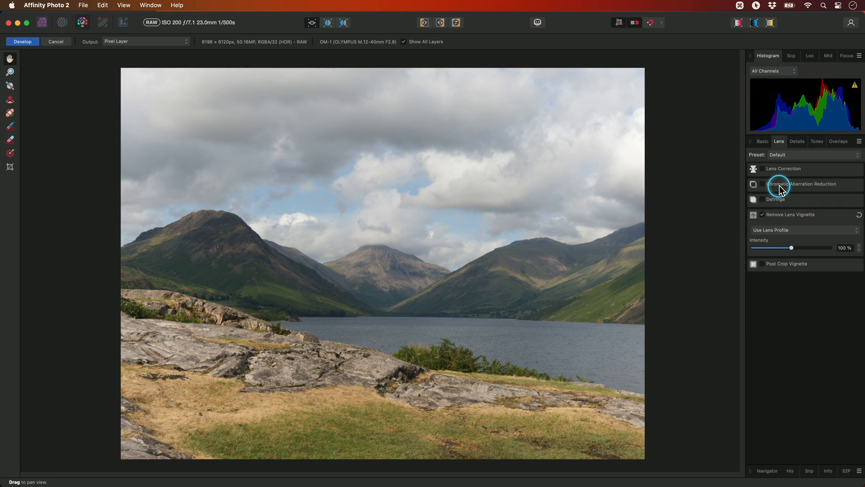
left_click(798, 218)
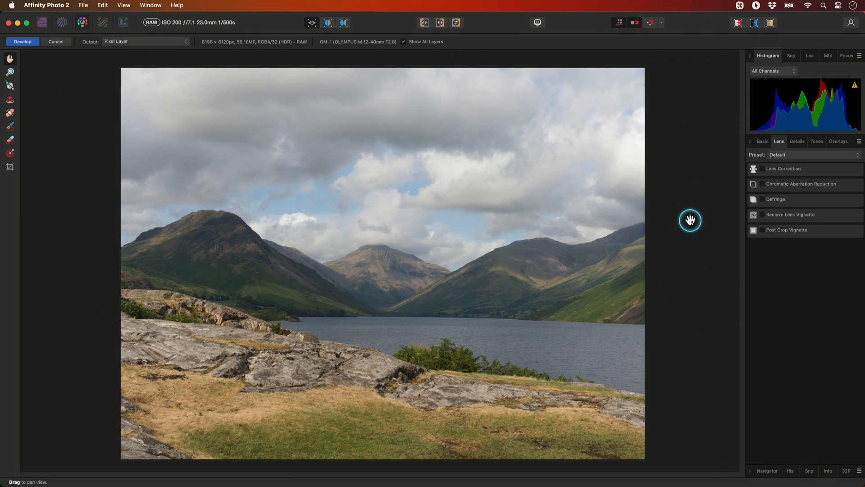
Step: Switch off Noise Reduction and develop the DNG with output set to RAW Layer (Embedded)
left_click(797, 141)
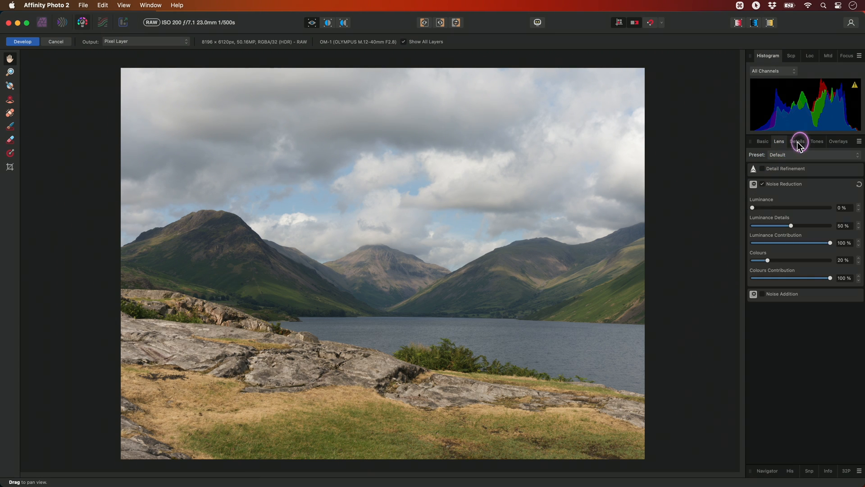
left_click(797, 187)
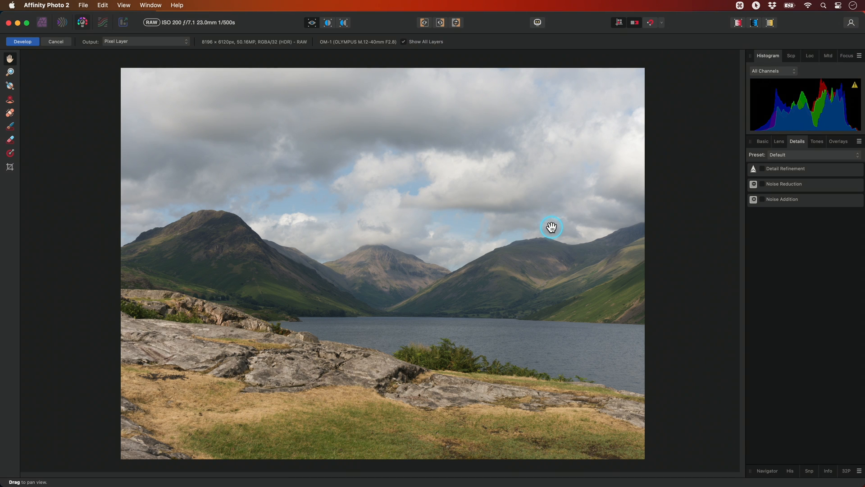
left_click(166, 42)
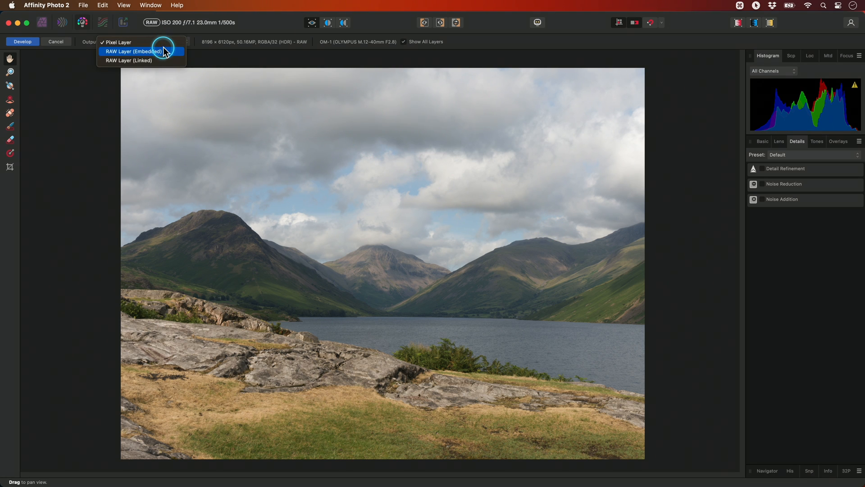
left_click(163, 52)
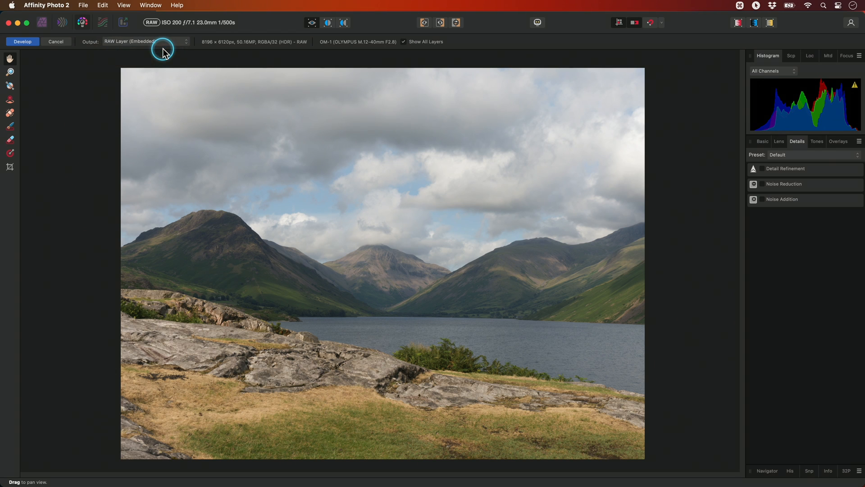
left_click(35, 44)
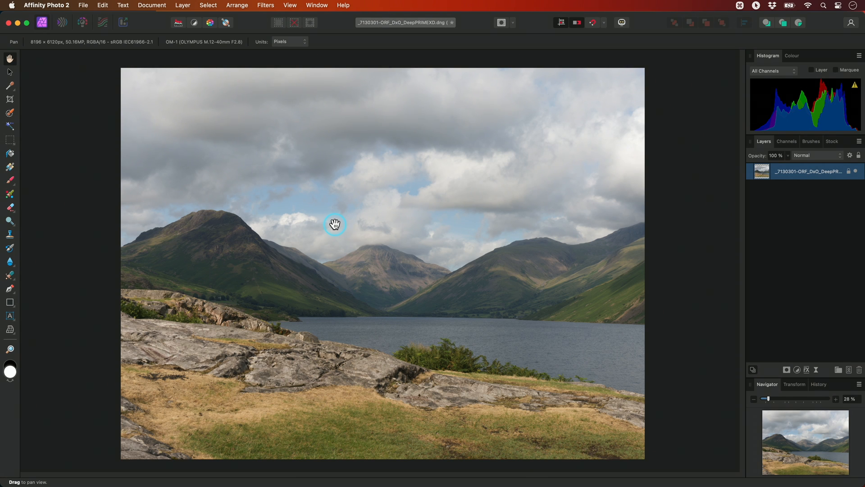
Step: Reopen the embedded RAW layer in the Develop Persona from the Layers panel
double_click(760, 171)
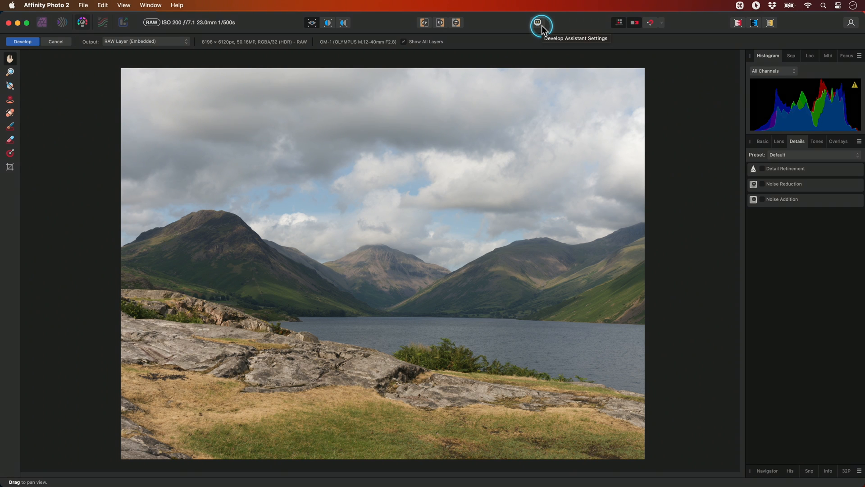
Step: Set Develop Assistant's Default lens profile to None and Noise reduction to Take no action
left_click(541, 25)
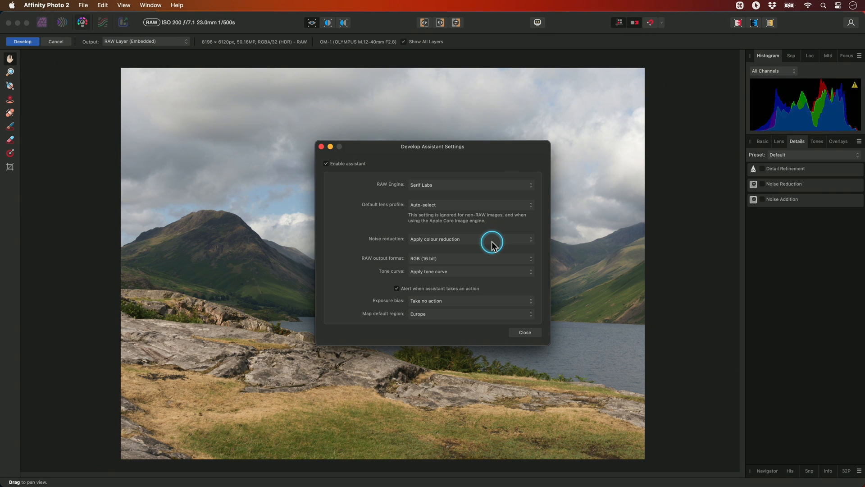
left_click(460, 204)
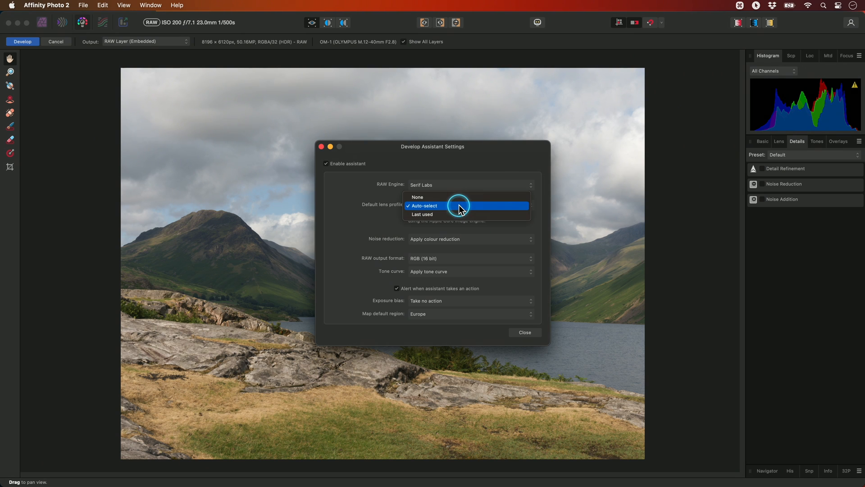
left_click(459, 197)
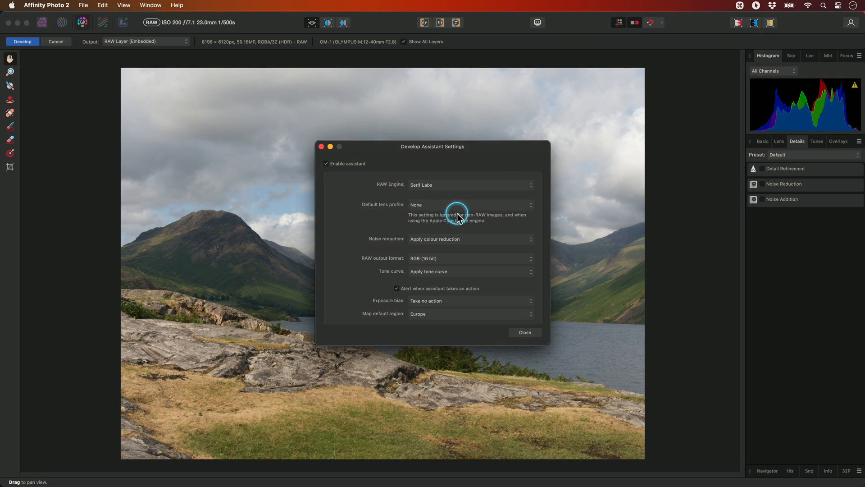
left_click(473, 239)
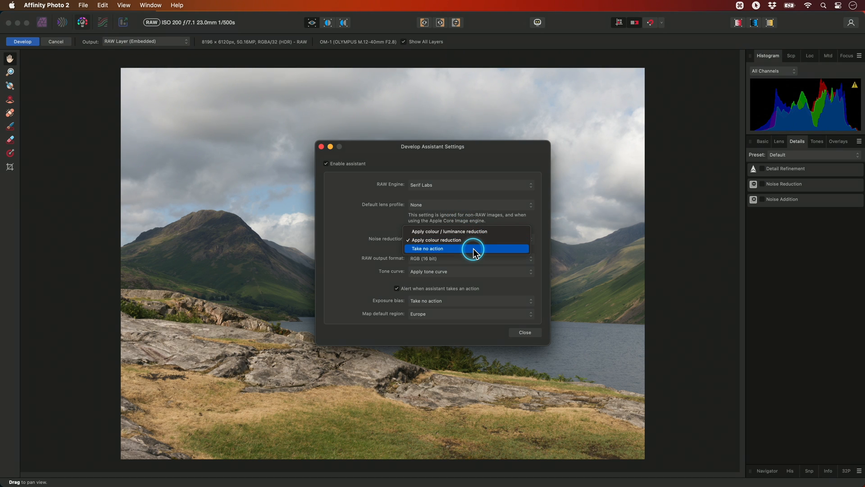
left_click(474, 250)
left_click(525, 332)
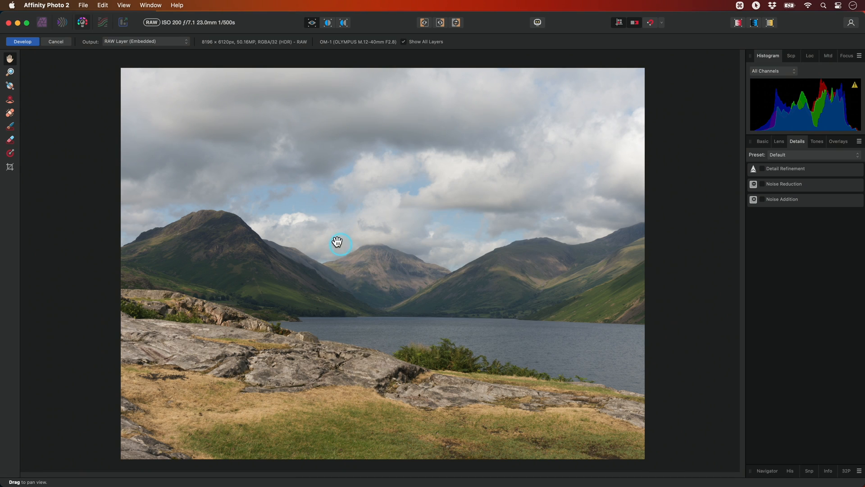
Step: Cancel developing and close the document without saving, then go to Open Recent
left_click(56, 41)
key("super+w")
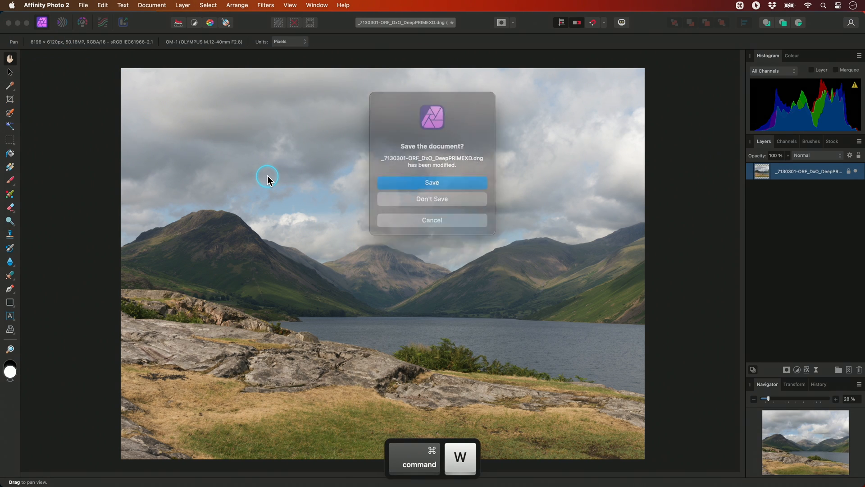
left_click(408, 202)
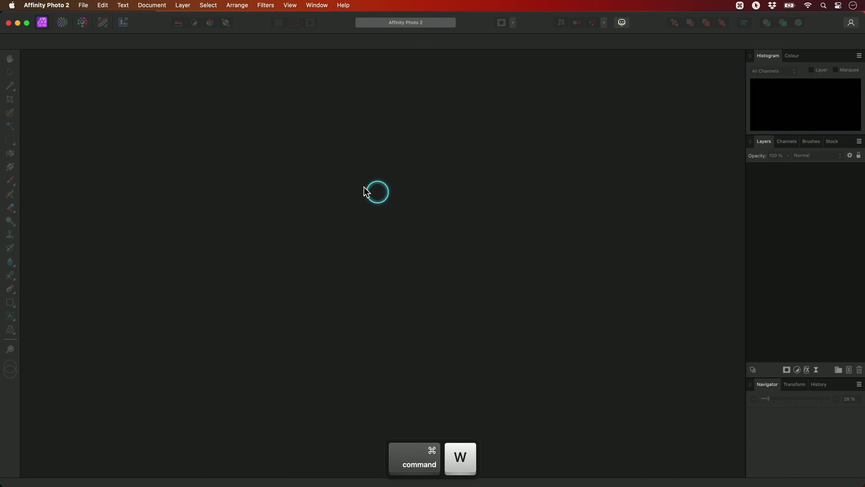
left_click(85, 6)
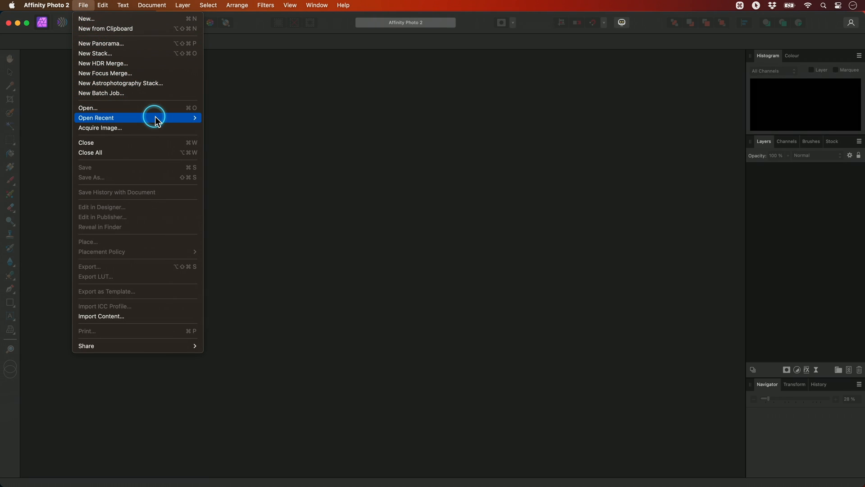
Step: Reopen the lakeside DNG, confirm no lens profile is applied, and develop it
mouse_move(96, 118)
left_click(327, 121)
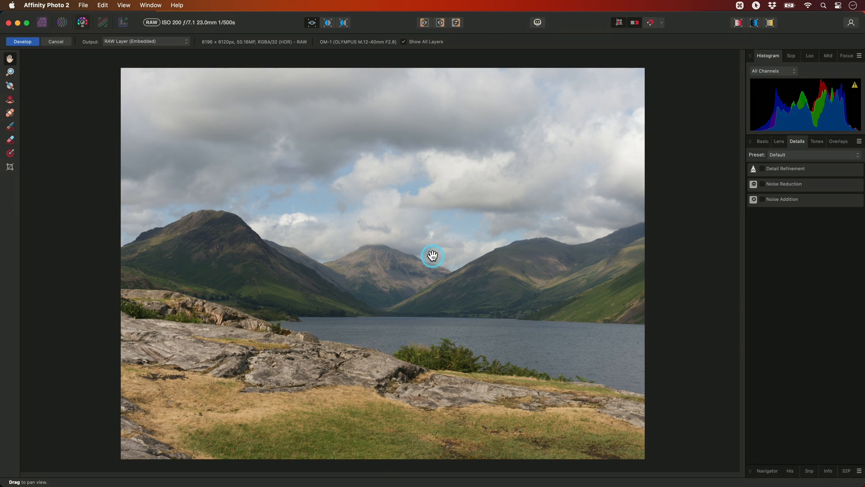
left_click(779, 142)
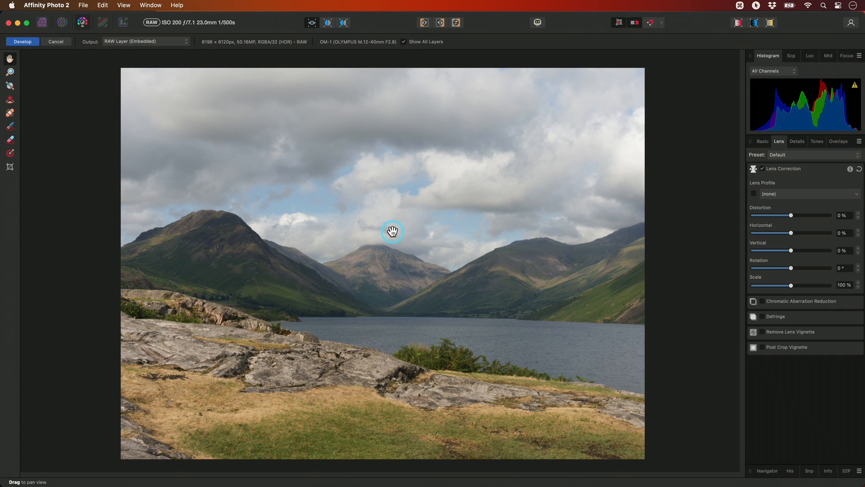
left_click(26, 42)
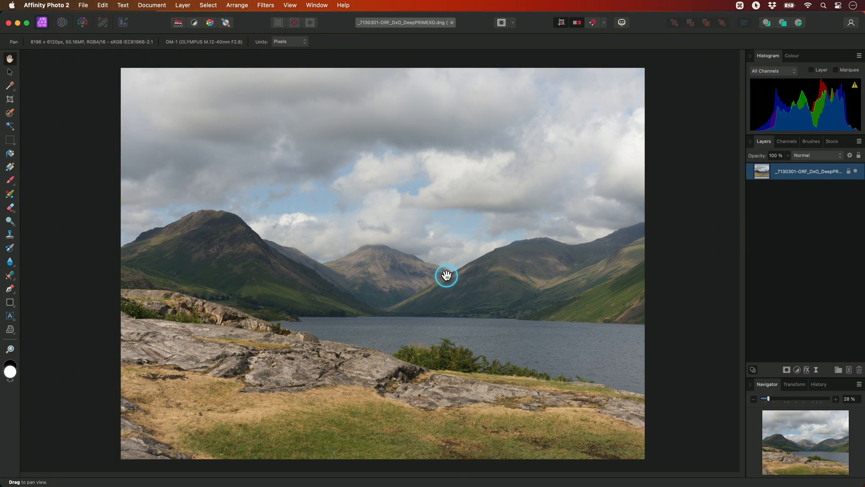
Step: Close the lakeside document without saving and remove the lake photo from the PureRAW lightbox
key("super+w")
left_click(432, 197)
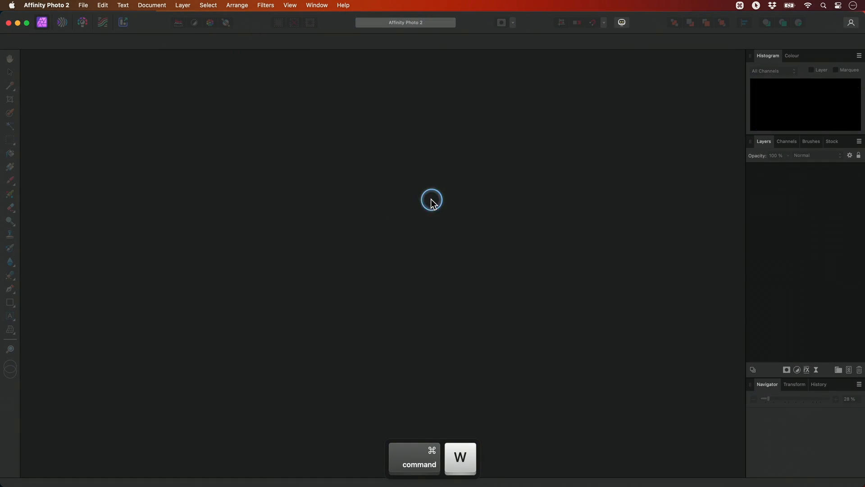
key("super+Tab")
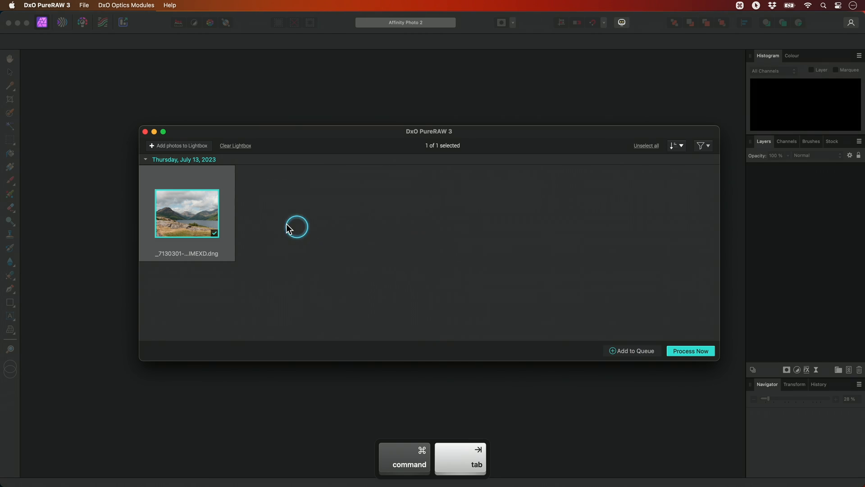
right_click(196, 203)
left_click(233, 255)
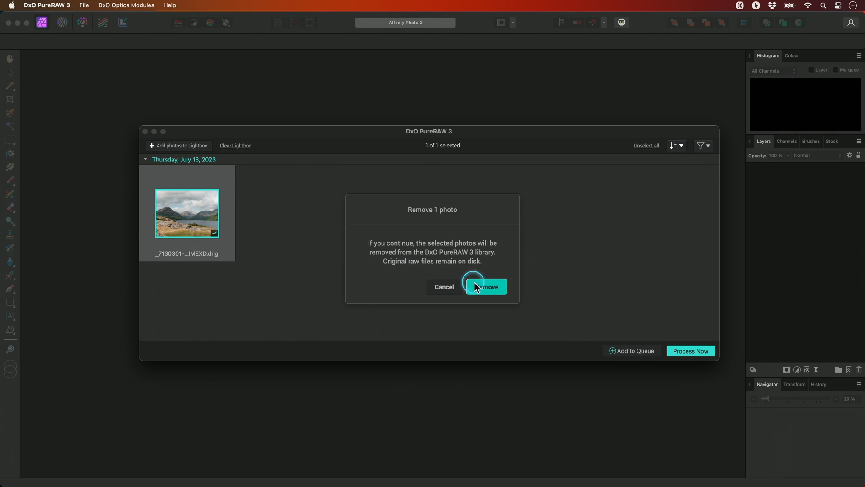
left_click(487, 287)
Step: Add the _DSC1627.ARW fountain raw file from Finder to the PureRAW lightbox
key("super+Tab")
key("super+Tab")
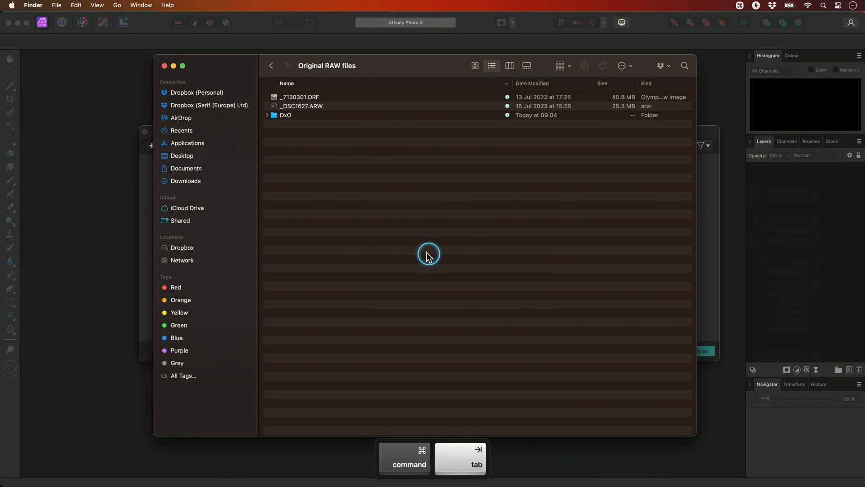
left_click(332, 106)
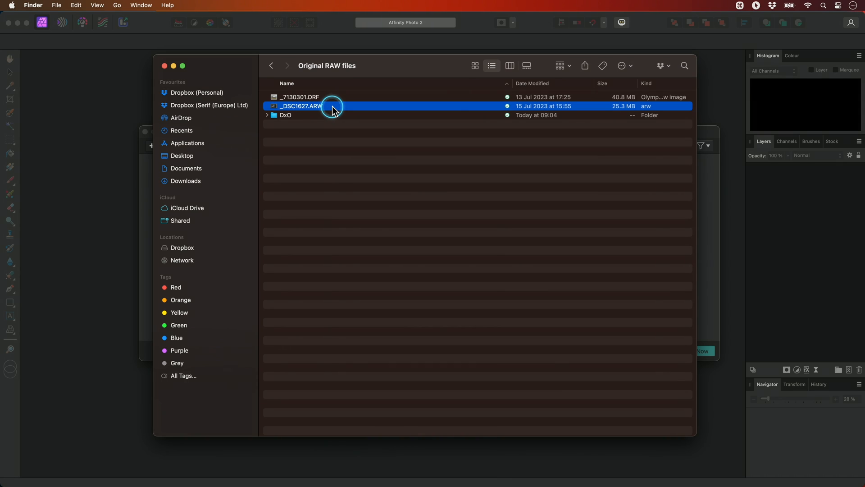
key("super+Tab")
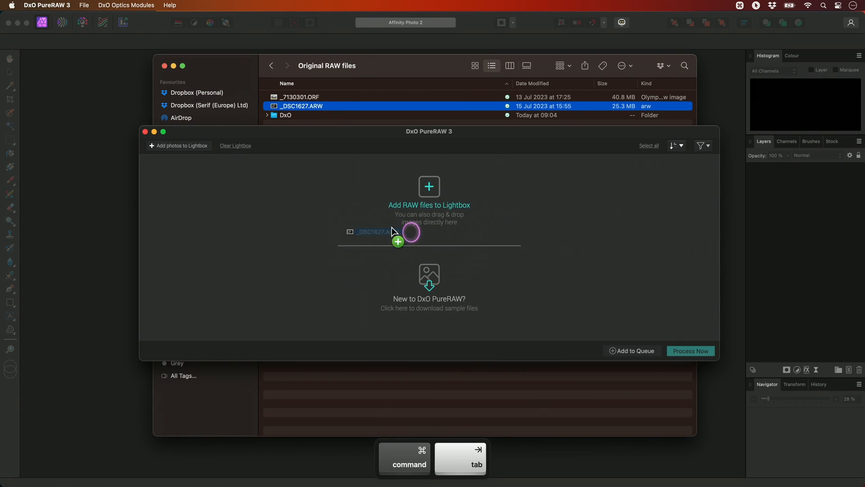
left_click_drag(434, 243, 380, 224)
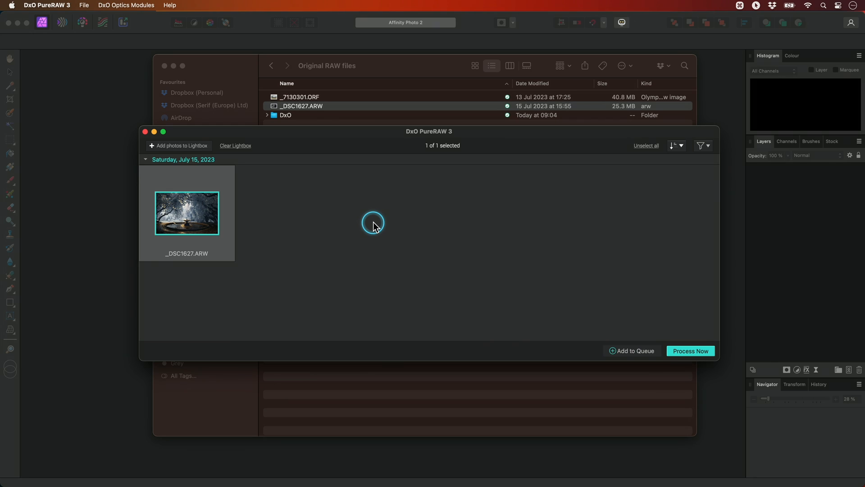
Step: Process the fountain photo to DNG for Affinity Photo 2 and dismiss the done message
right_click(212, 217)
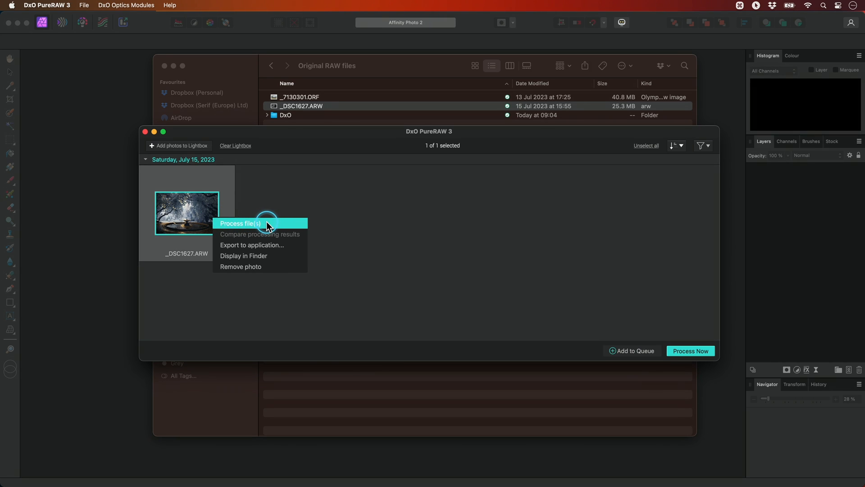
left_click(266, 220)
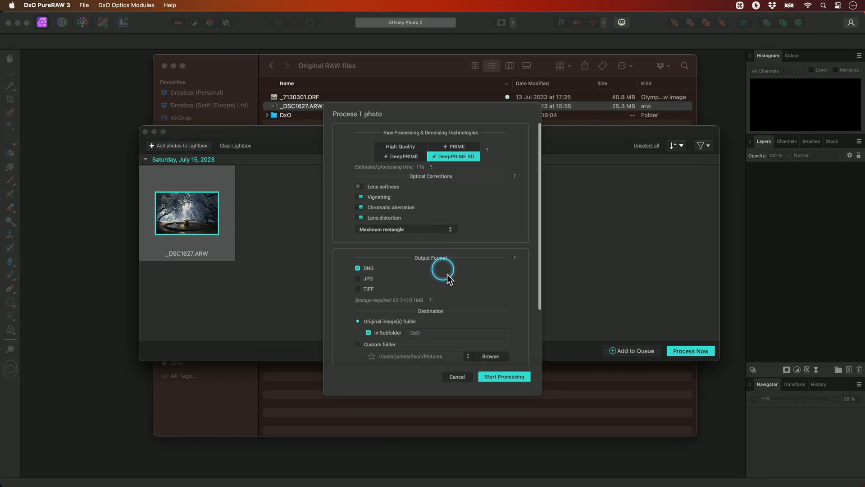
left_click(504, 376)
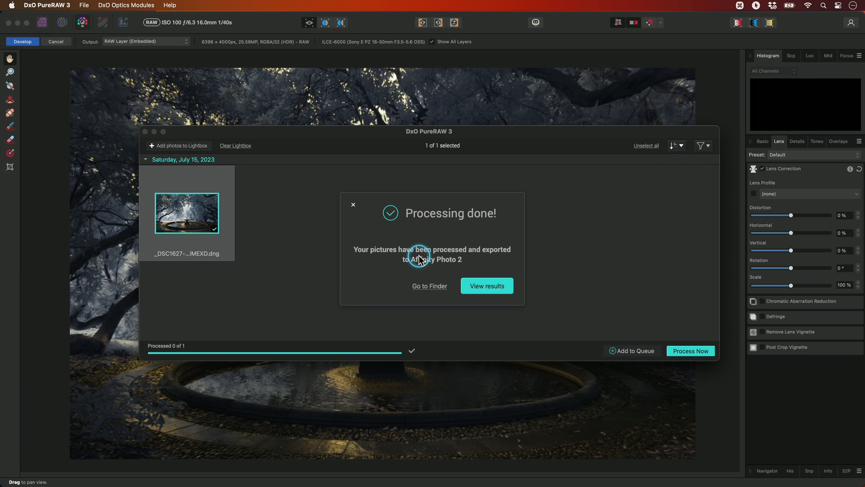
left_click(353, 205)
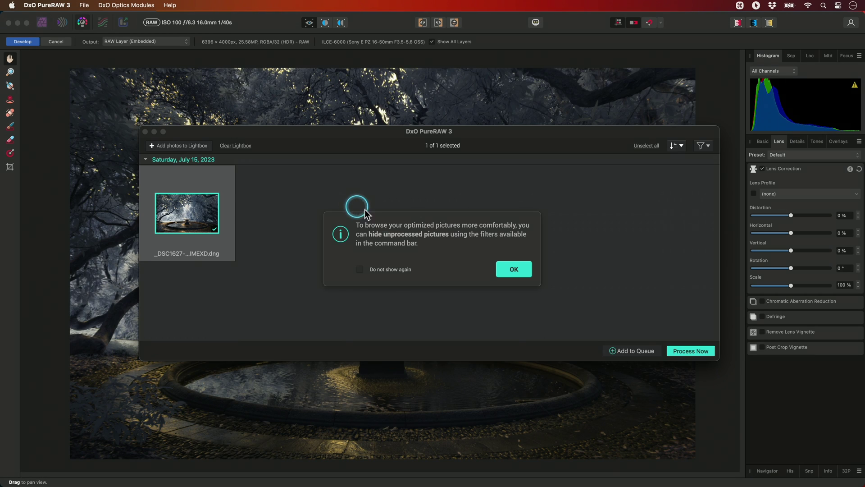
Step: Dismiss the PureRAW tip, return to Affinity Photo 2 and develop the infrared fountain DNG
left_click(502, 265)
left_click(487, 97)
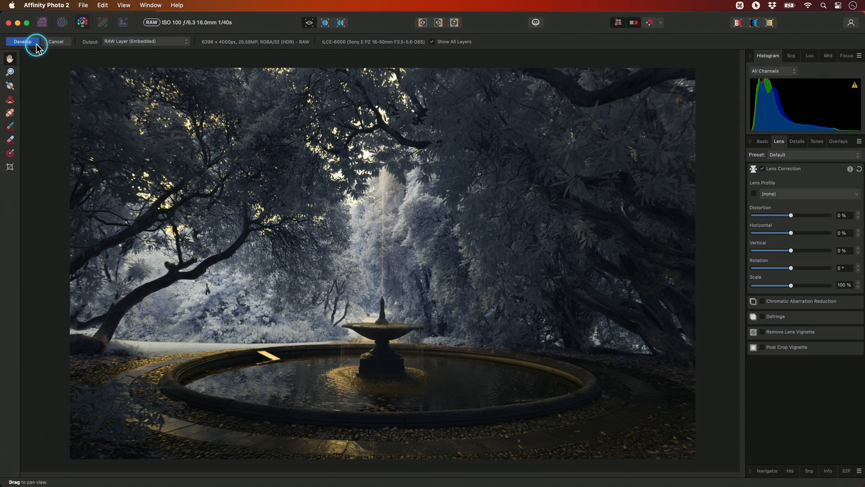
left_click(23, 41)
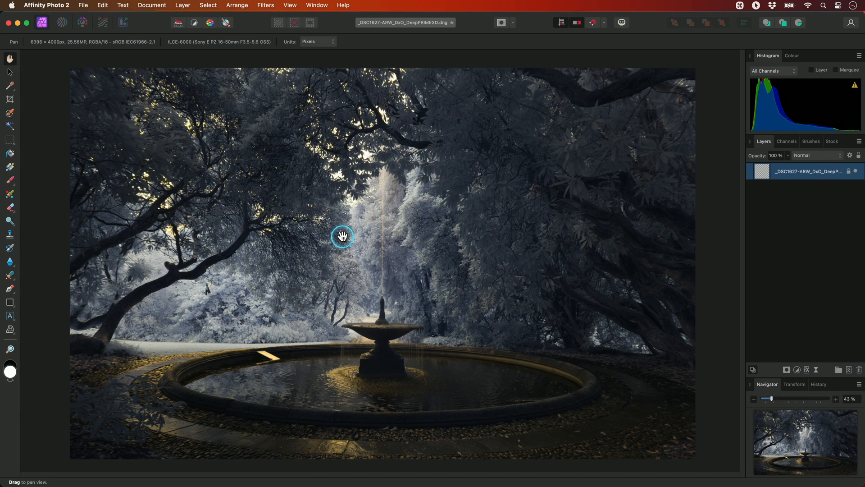